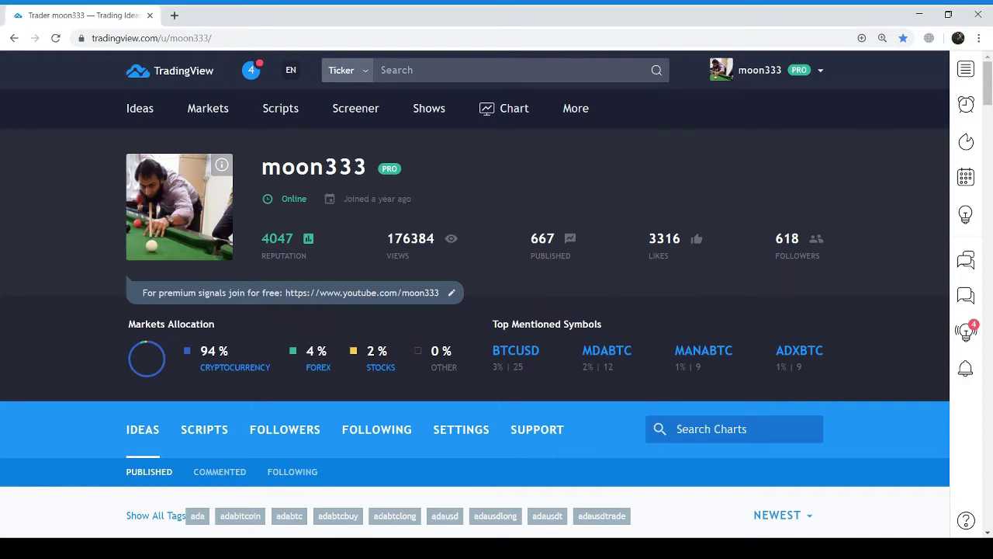
# Filter the author's ideas to COINBASE:LTCUSD and open the 12H 'LTCUSD formed a shark pattern' idea
pyautogui.click(710, 426)
pyautogui.write('LTCUSD')
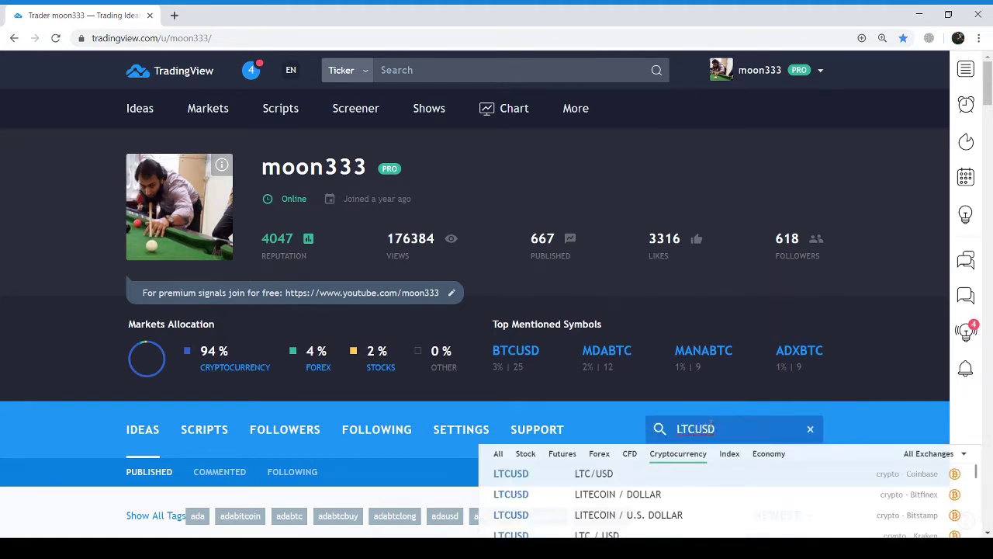
pyautogui.press('Down')
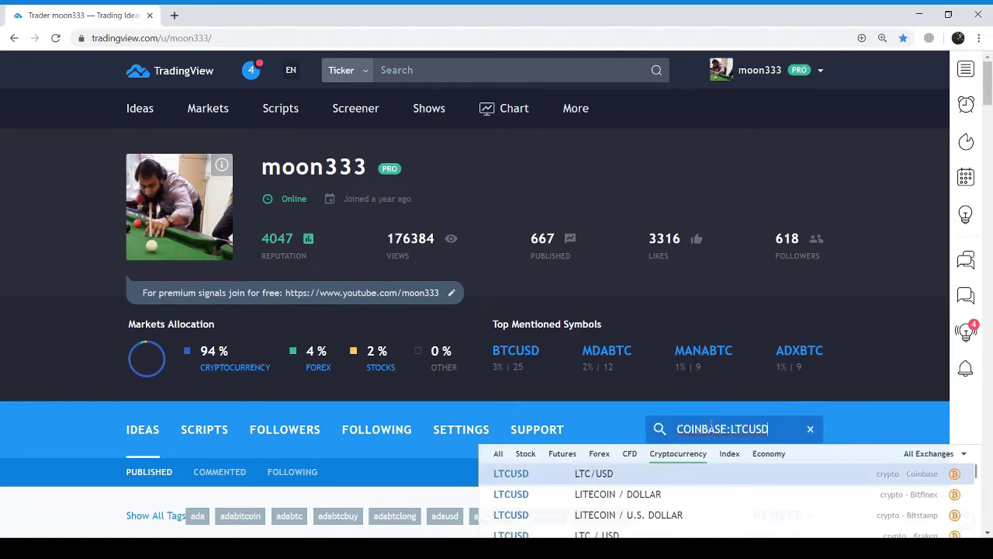
pyautogui.press('Return')
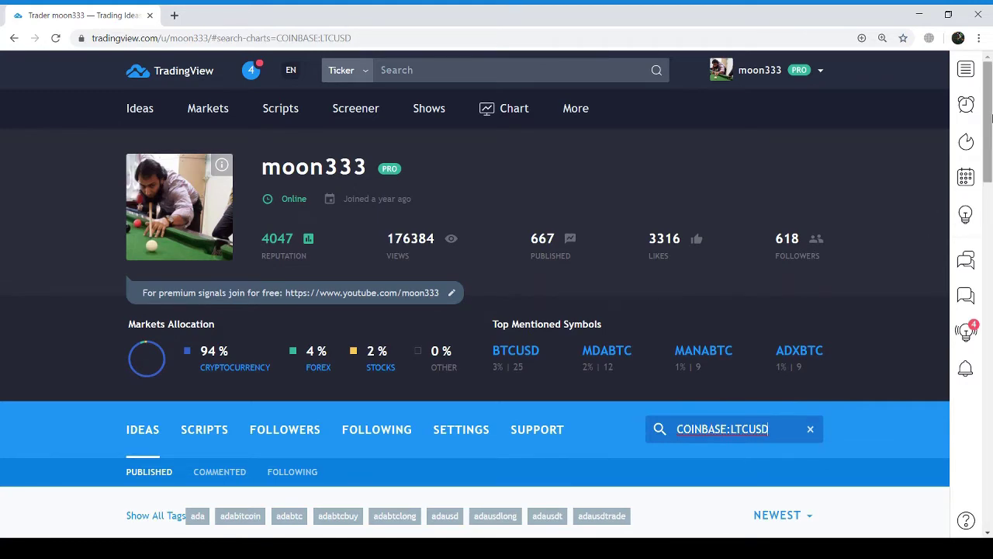
pyautogui.moveTo(989, 118); pyautogui.dragTo(991, 210)
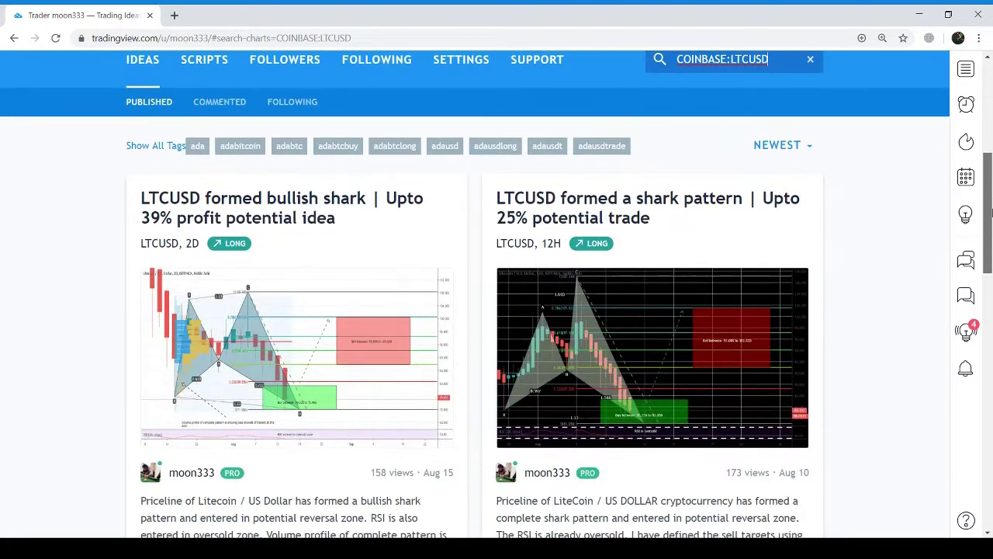
pyautogui.click(679, 338)
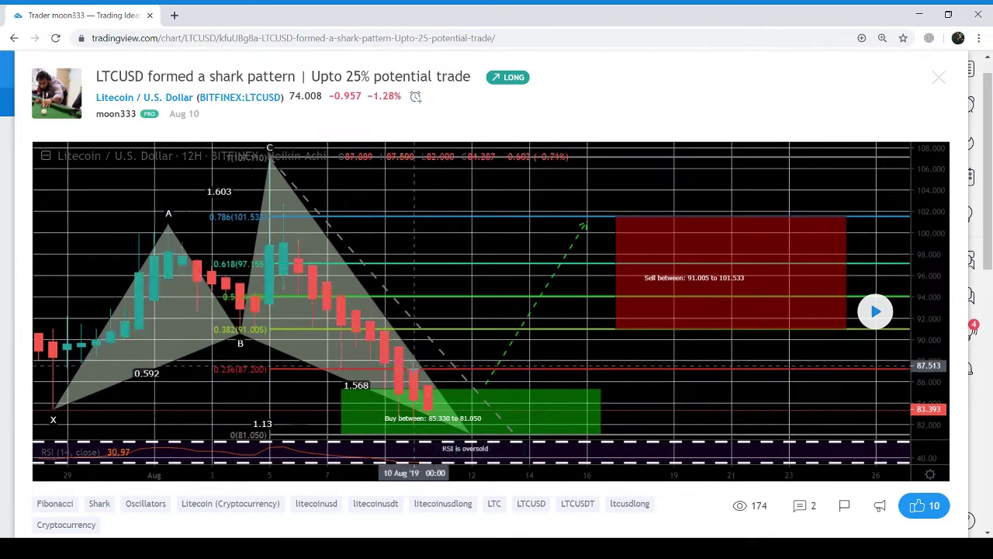
# Load the newest bars on the shark idea, close it, and clear the LTCUSD chart filter
pyautogui.click(886, 314)
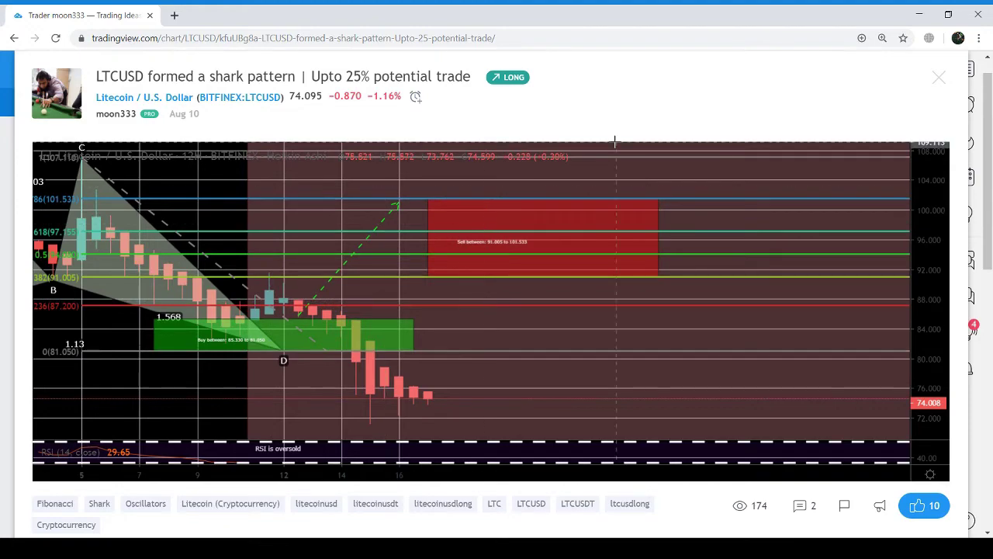
pyautogui.click(940, 78)
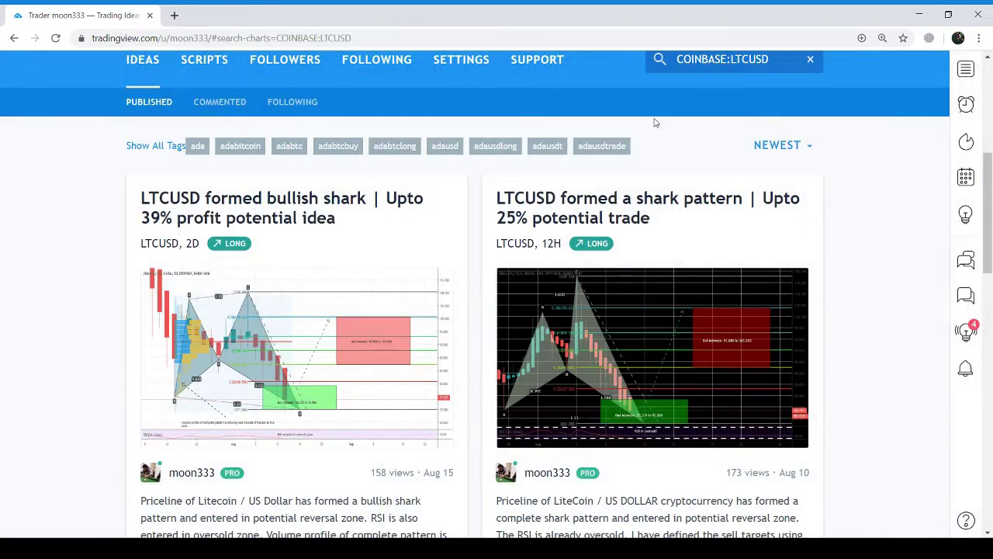
pyautogui.click(811, 60)
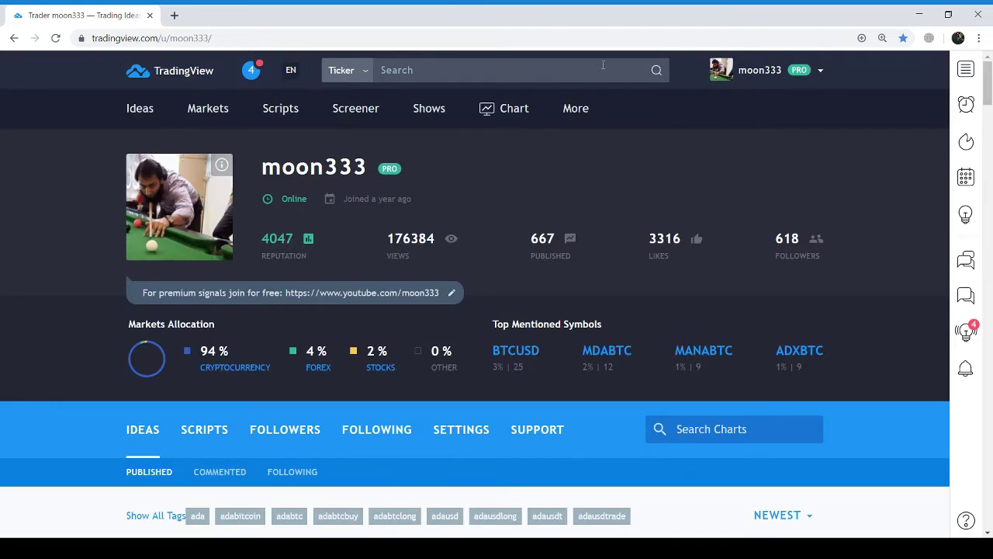
pyautogui.click(603, 65)
# Open a full-featured BITFINEX:LTCUSD chart in a new tab
pyautogui.write('LTC')
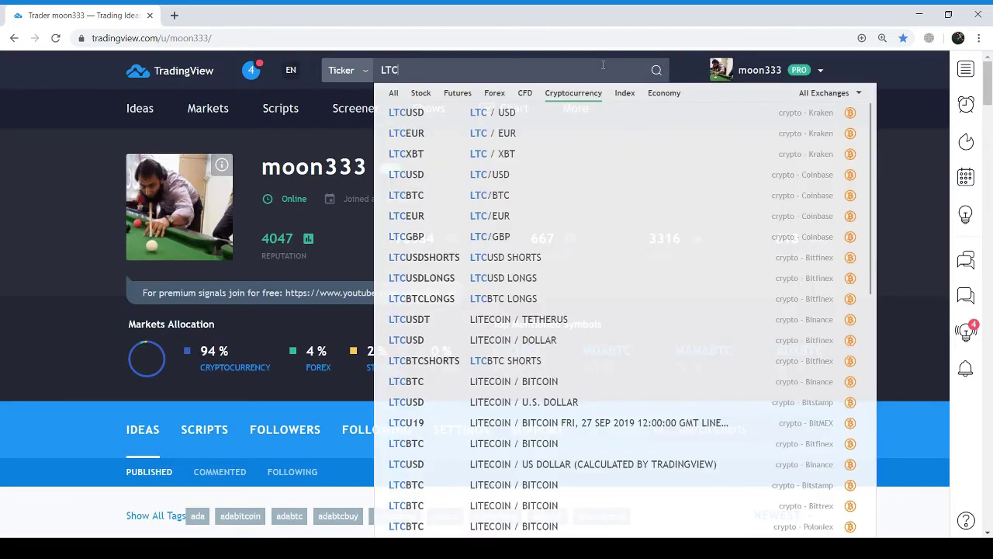
pyautogui.write('USD')
pyautogui.press('Down')
pyautogui.press('Down')
pyautogui.press('Return')
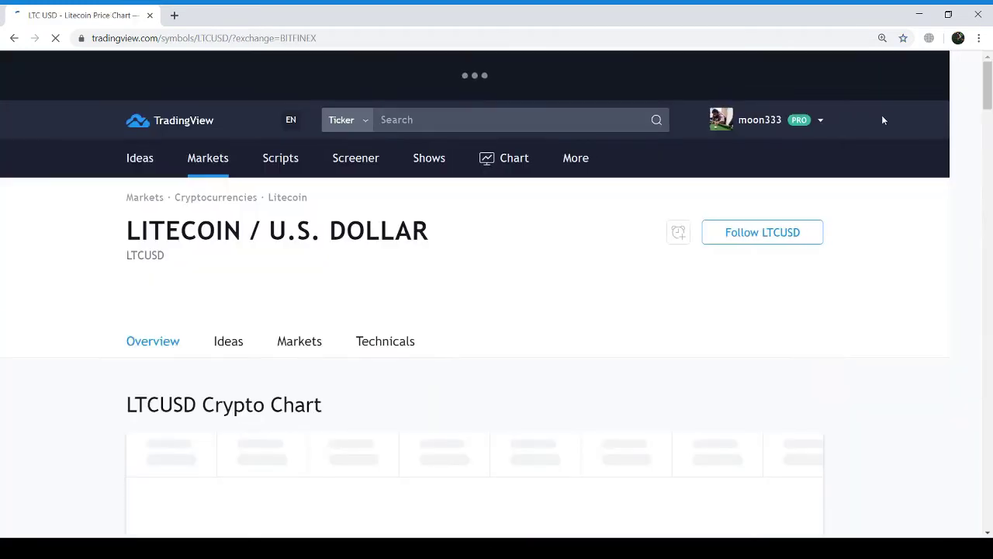
pyautogui.scroll(-2, 771, 223)
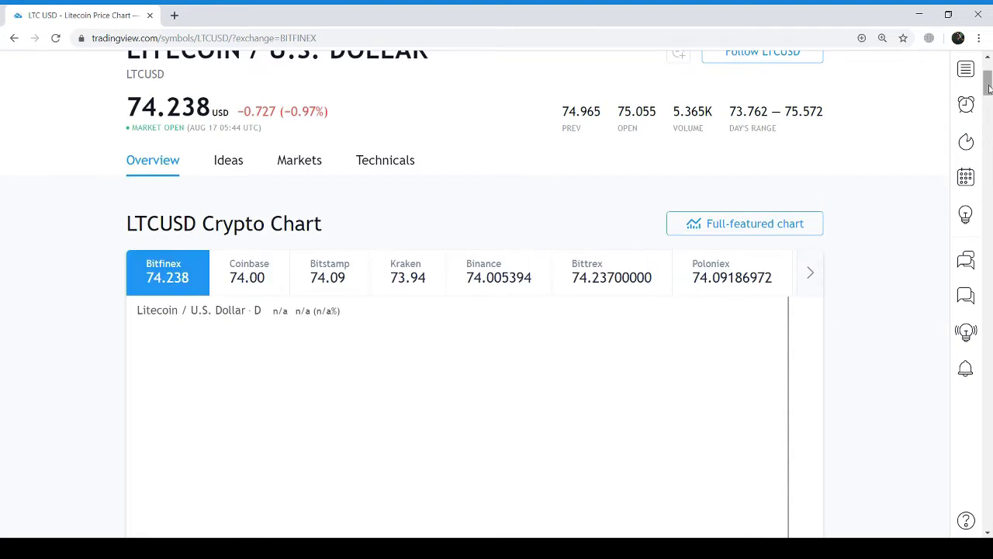
pyautogui.click(771, 223)
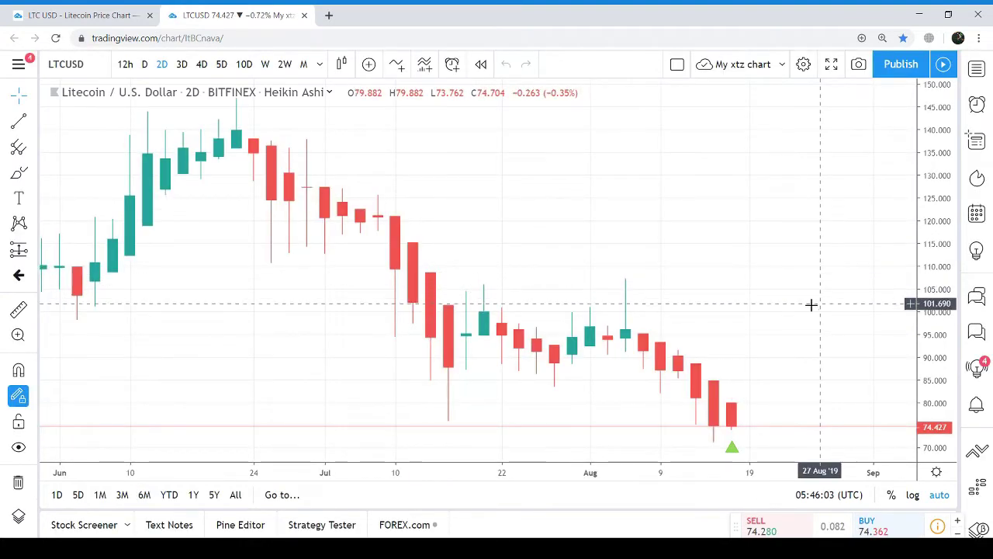
# Shift the candles left and compress the price scale to leave space around the latest bars
pyautogui.moveTo(814, 300); pyautogui.dragTo(769, 215)
pyautogui.moveTo(938, 253); pyautogui.dragTo(937, 281)
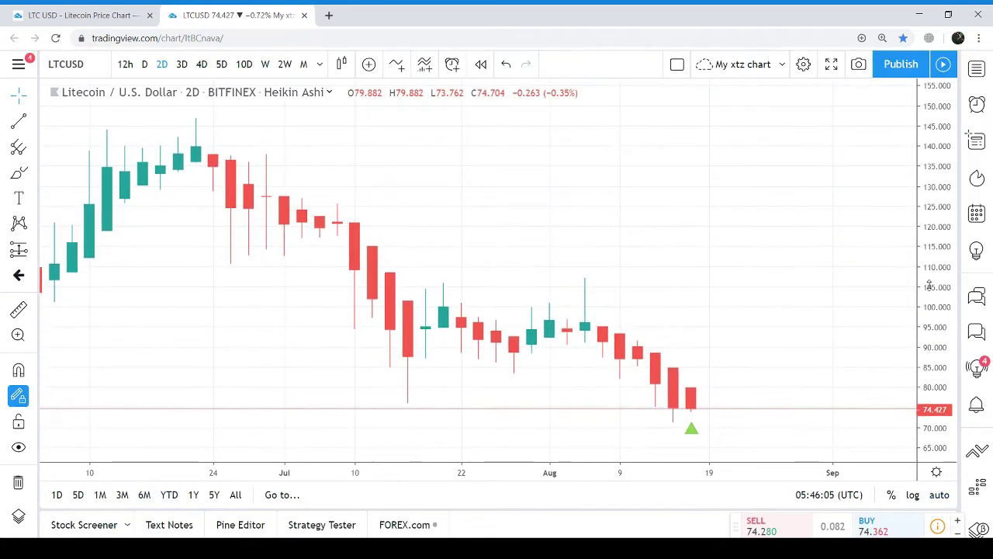
pyautogui.moveTo(787, 282); pyautogui.dragTo(691, 195)
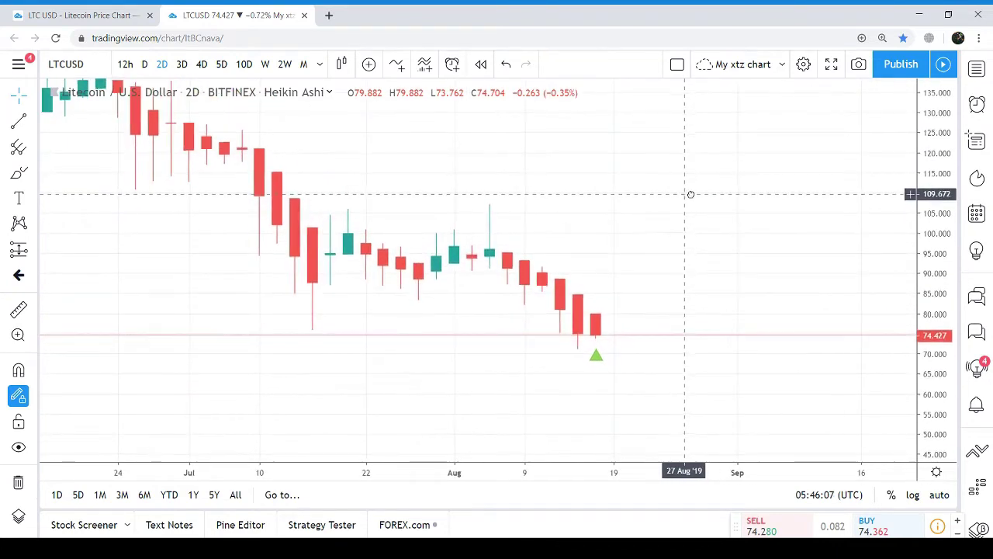
# Draw an XABCD pattern: X mid-July low, A 20 Jul, B 28 Jul, C 05 Aug, D near 19 Aug
pyautogui.click(18, 223)
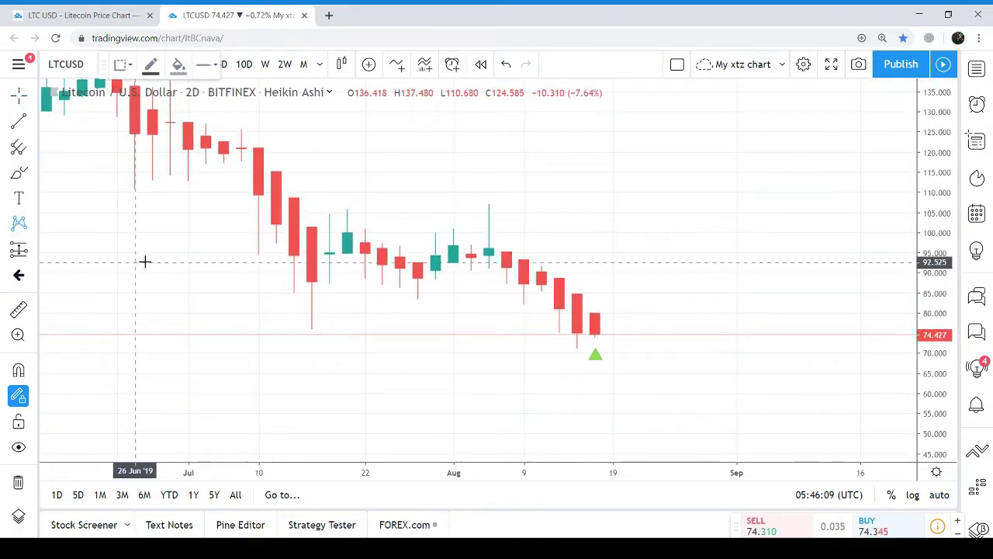
pyautogui.click(311, 330)
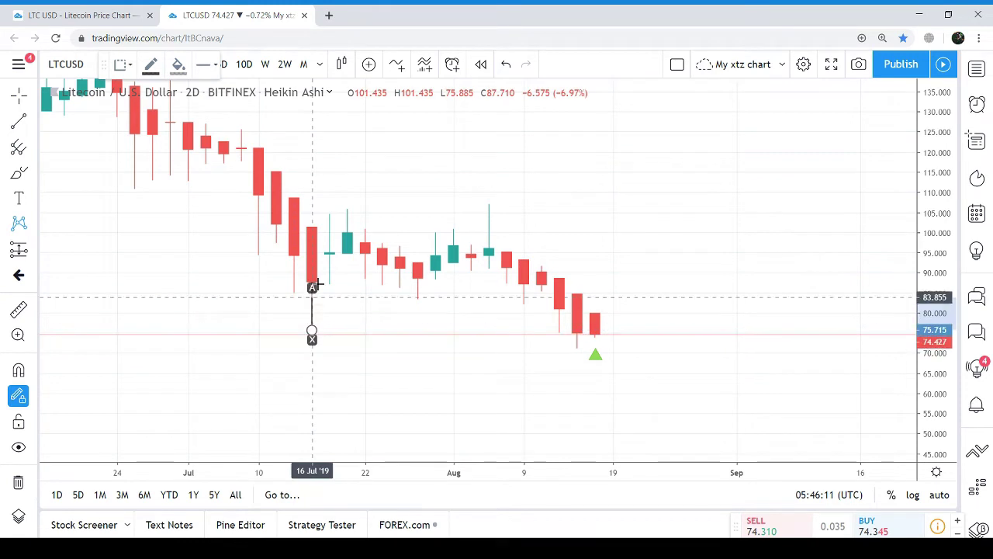
pyautogui.click(348, 208)
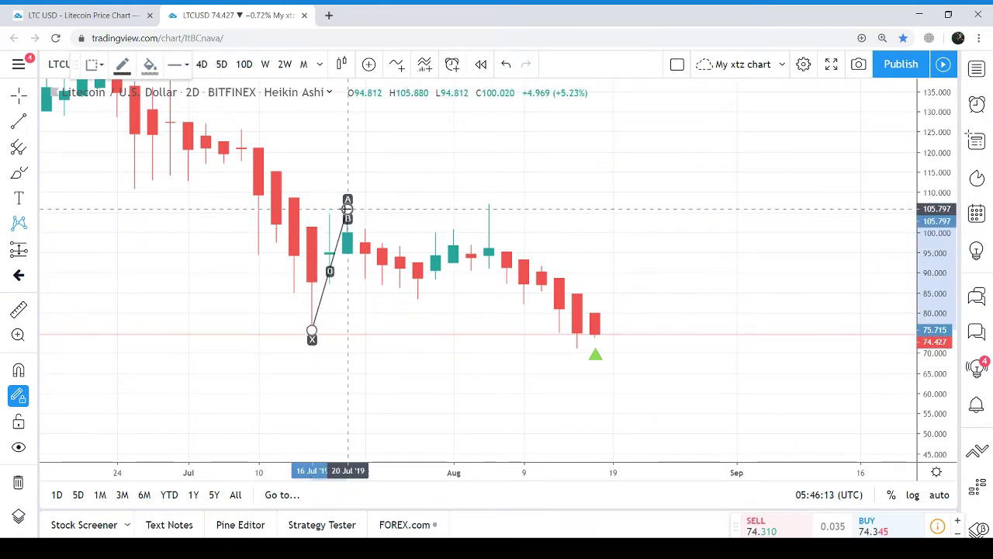
pyautogui.click(418, 284)
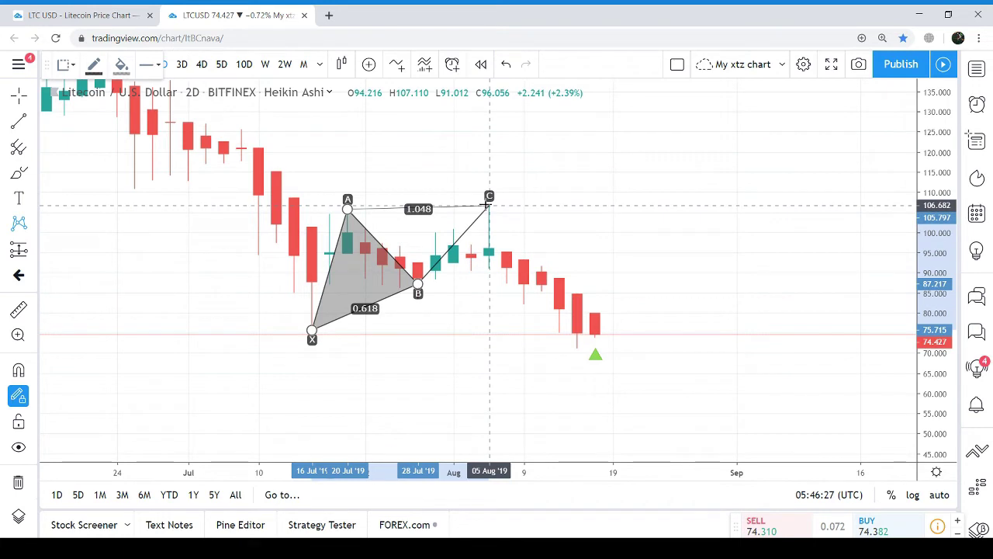
pyautogui.click(488, 205)
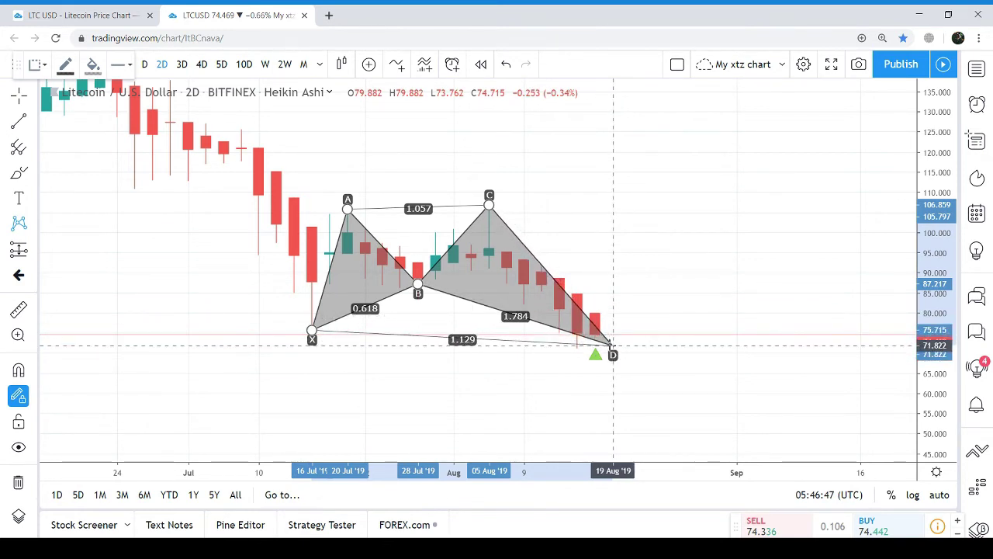
pyautogui.click(613, 346)
# Add the Relative Strength Index (14, close) pane from an 'rsi' indicator search
pyautogui.click(396, 65)
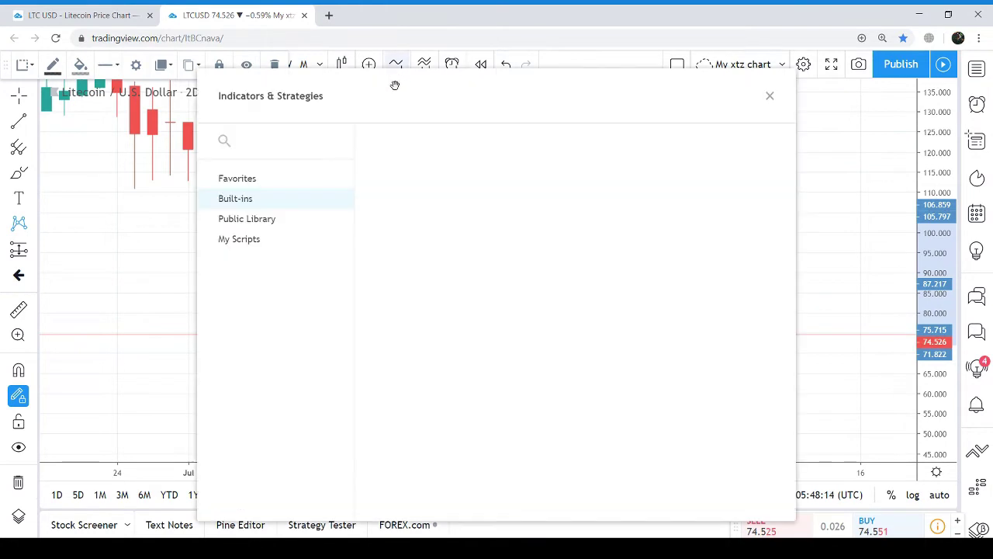
pyautogui.write('rsi')
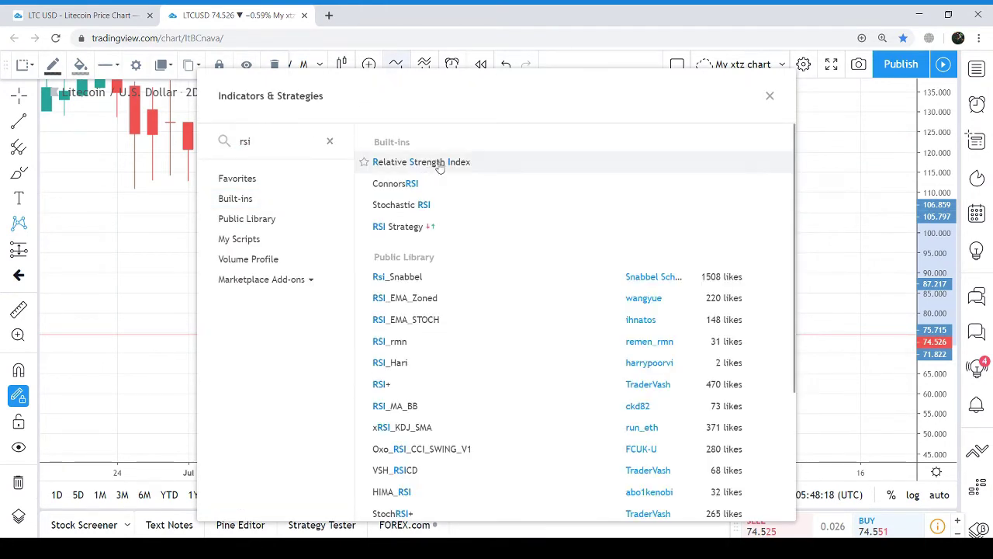
pyautogui.click(438, 162)
pyautogui.click(768, 96)
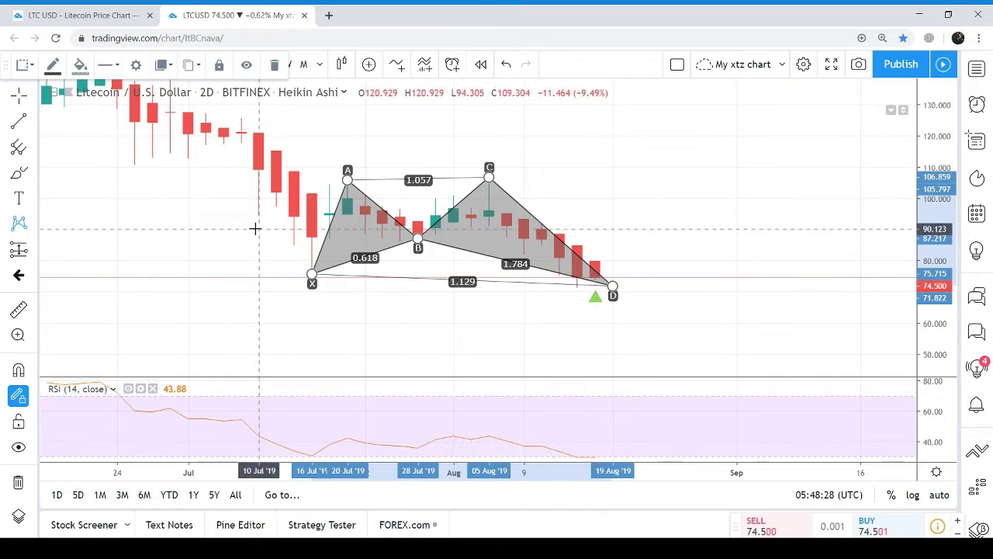
pyautogui.click(396, 68)
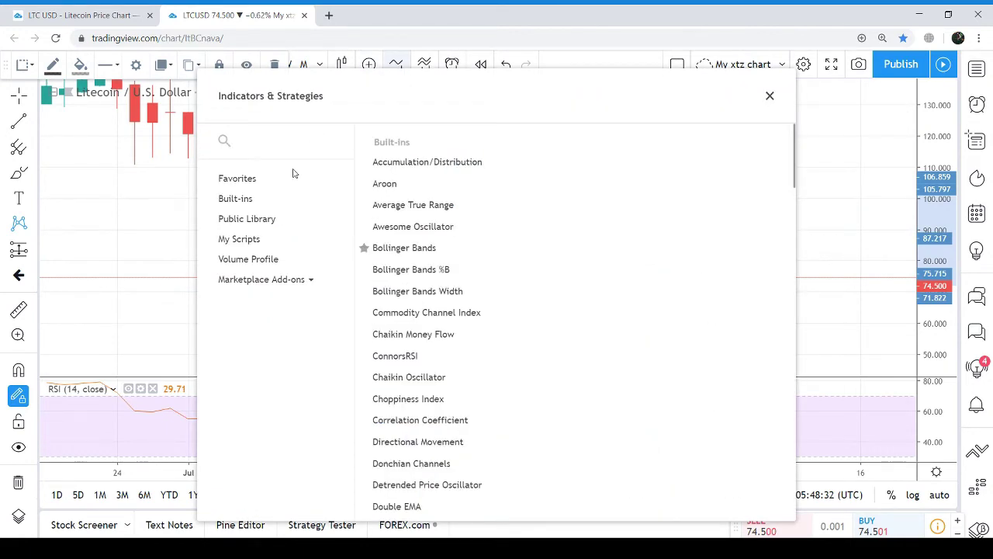
# Add a Fixed Range Volume Profile from point X (16 Jul) to about 15 Aug
pyautogui.click(267, 258)
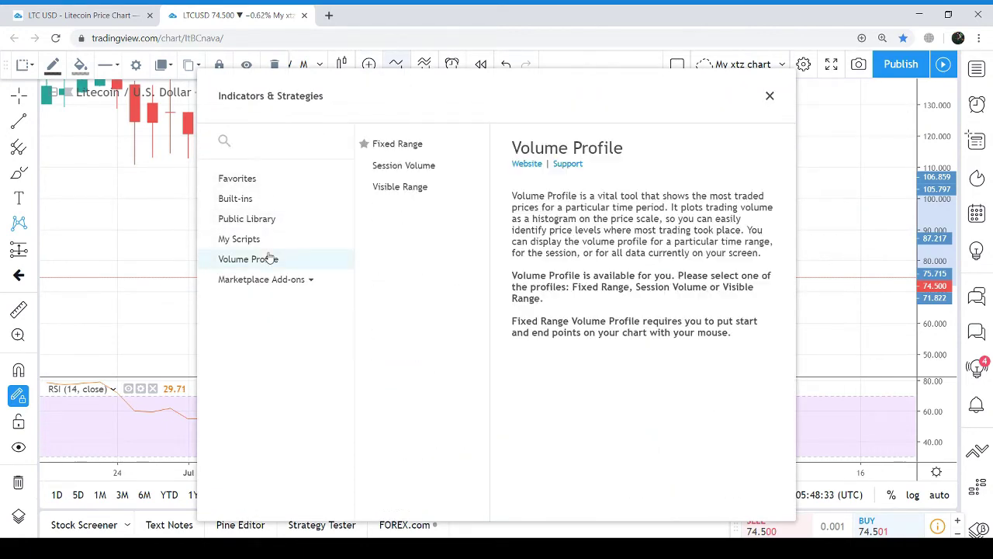
pyautogui.click(378, 143)
pyautogui.click(769, 98)
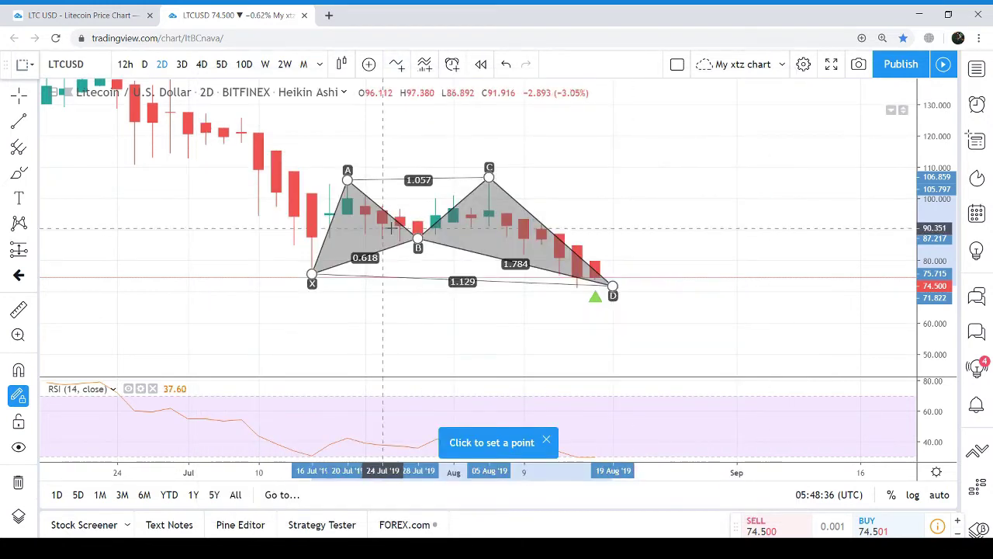
pyautogui.click(311, 274)
pyautogui.click(595, 206)
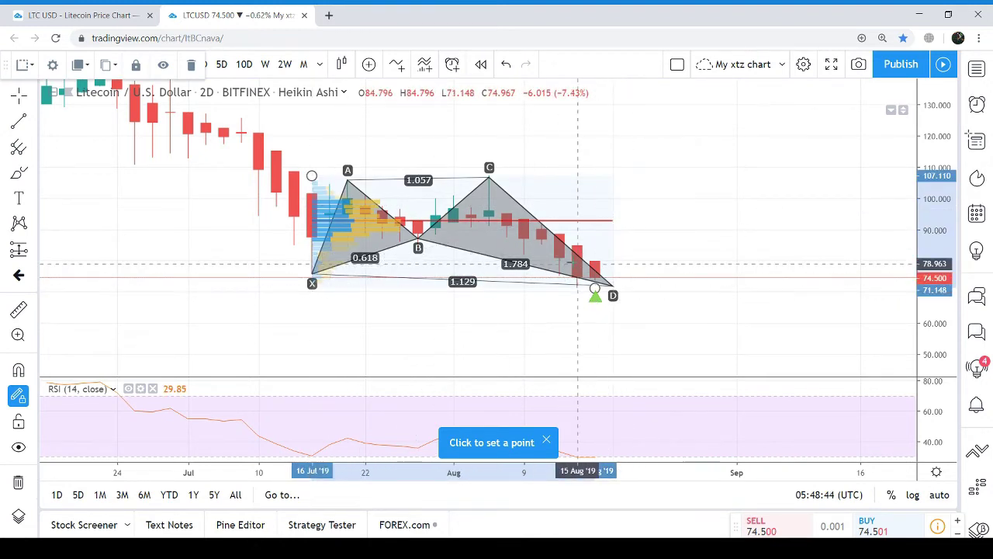
pyautogui.hotkey('ctrl', 'z')
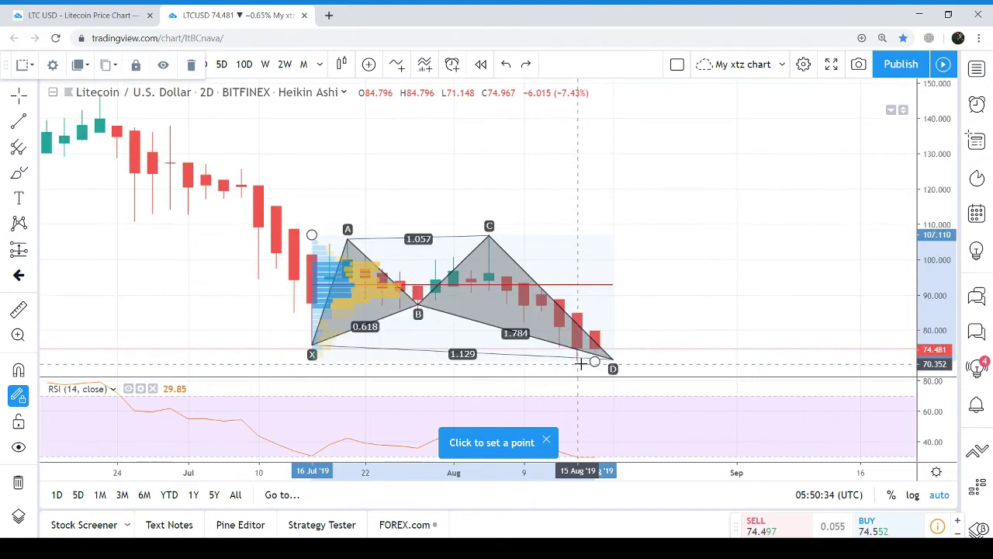
pyautogui.click(397, 65)
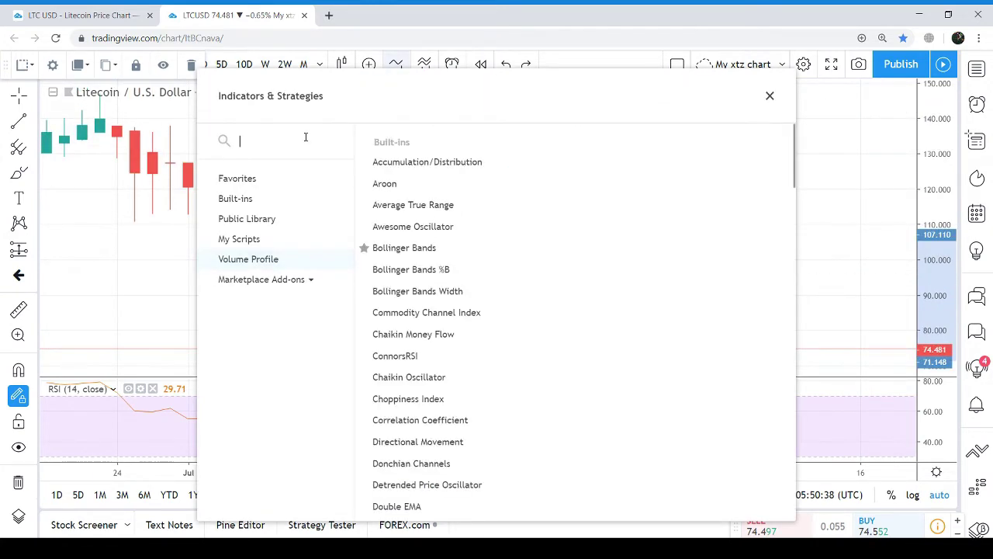
# Add a Moving Average with a thicker line and Length 200
pyautogui.write('ma')
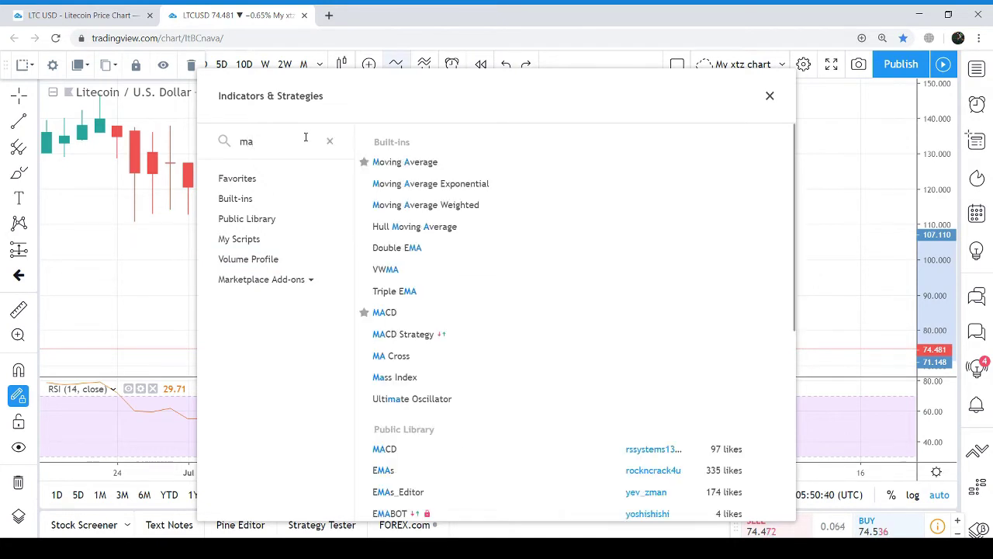
pyautogui.click(407, 162)
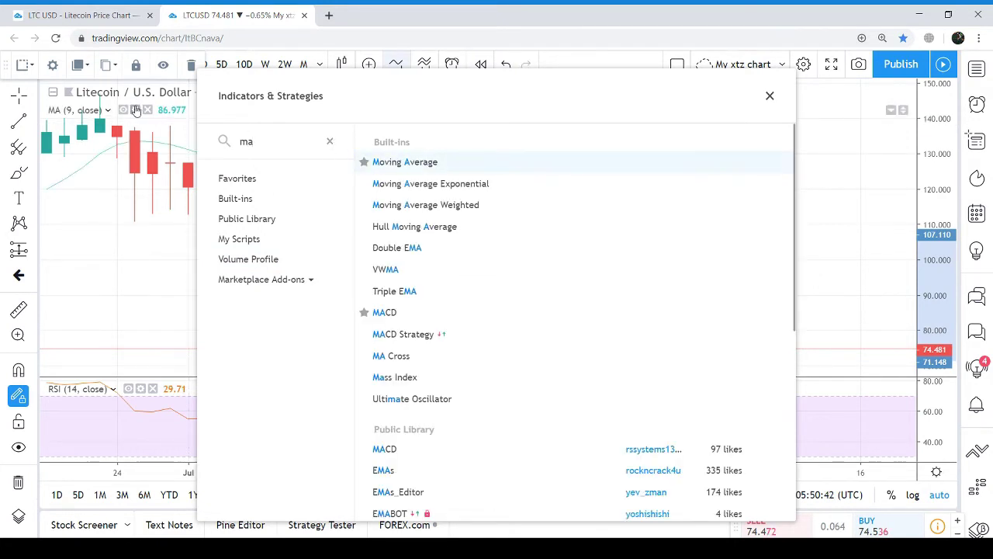
pyautogui.click(135, 110)
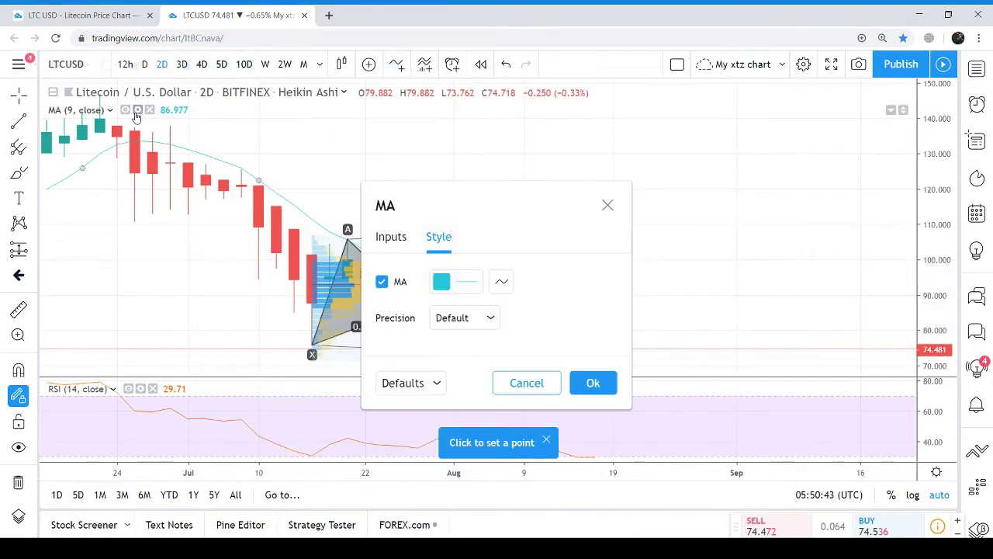
pyautogui.click(448, 283)
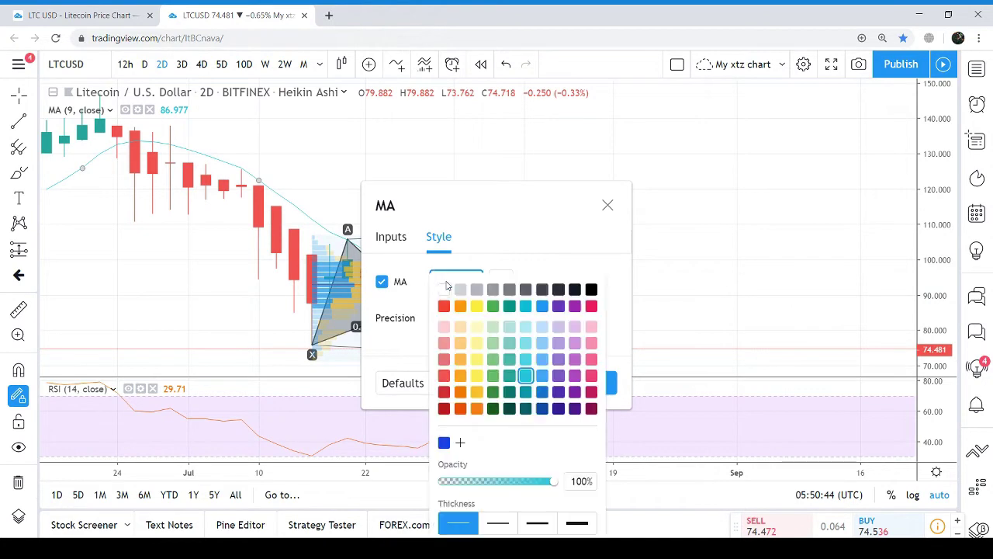
pyautogui.click(541, 523)
pyautogui.click(387, 240)
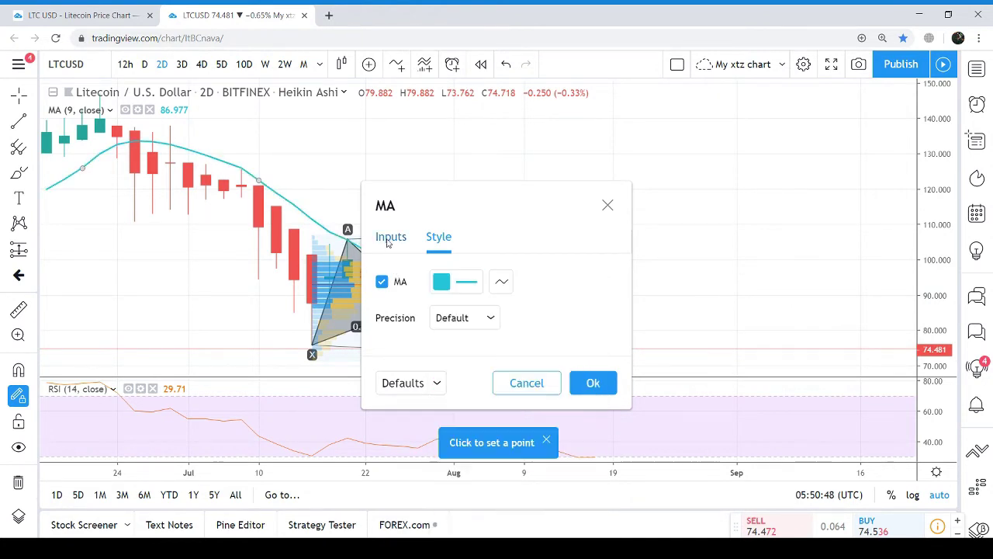
pyautogui.click(390, 237)
pyautogui.click(447, 283)
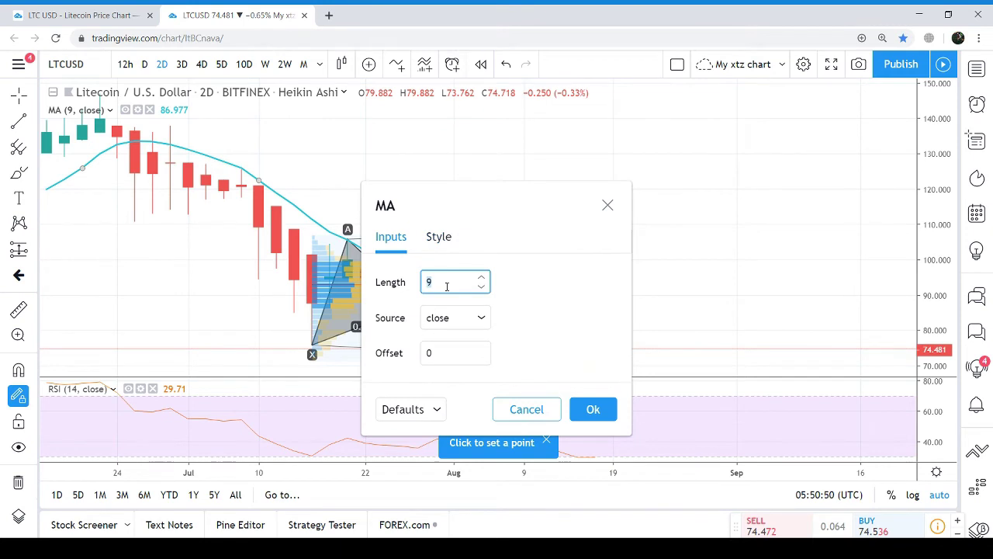
pyautogui.click(587, 406)
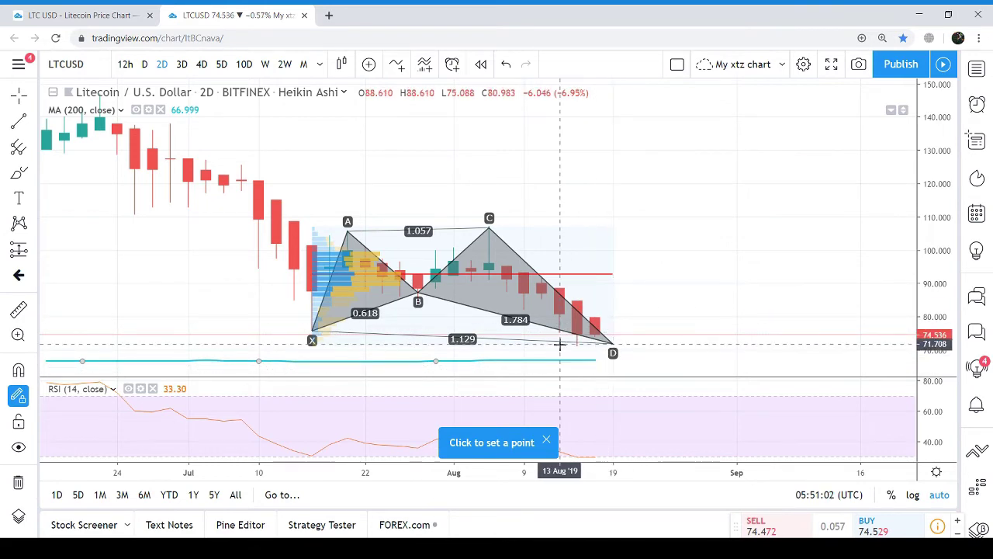
pyautogui.hotkey('ctrl', 'z')
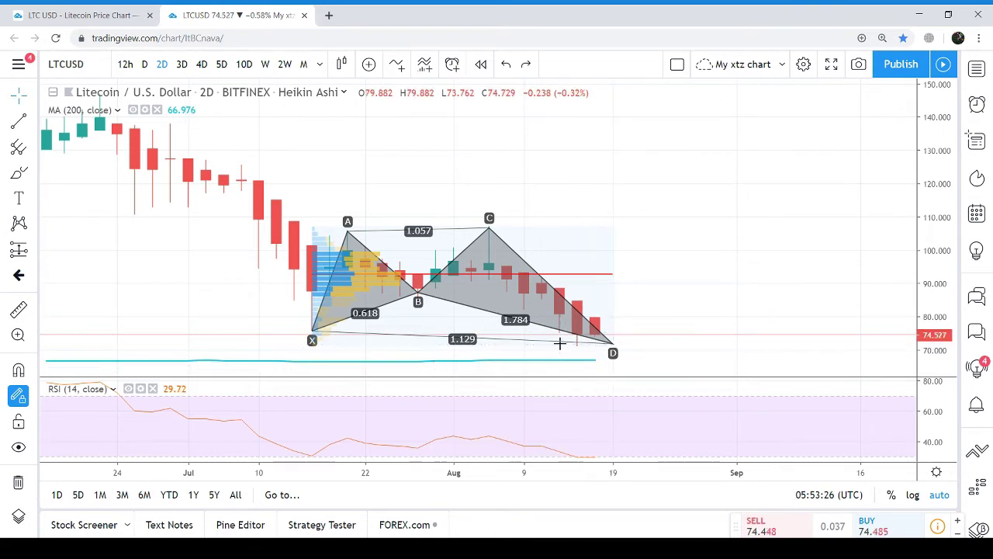
# Add Bollinger Bands (20, close, 2) to the LTCUSD chart
pyautogui.click(397, 64)
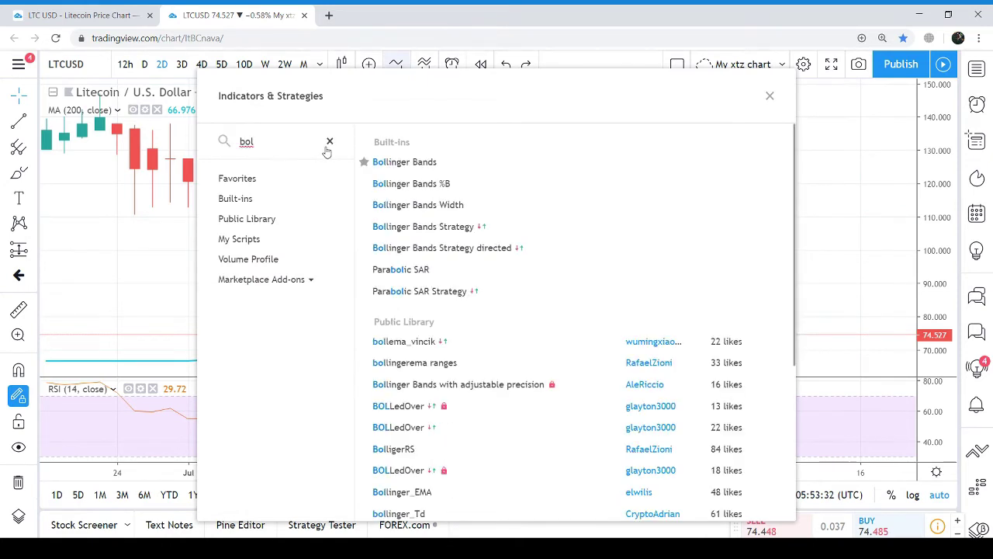
pyautogui.click(412, 163)
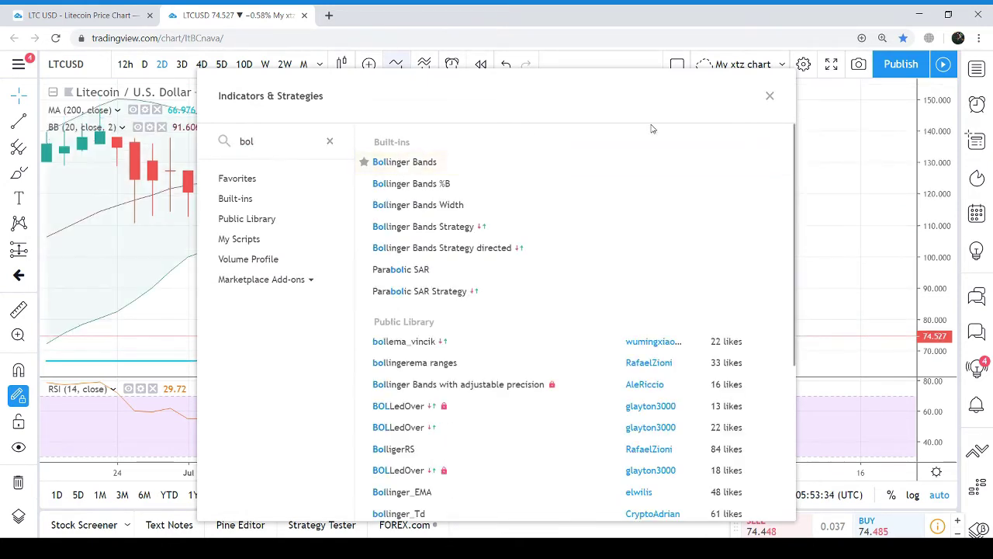
pyautogui.click(771, 99)
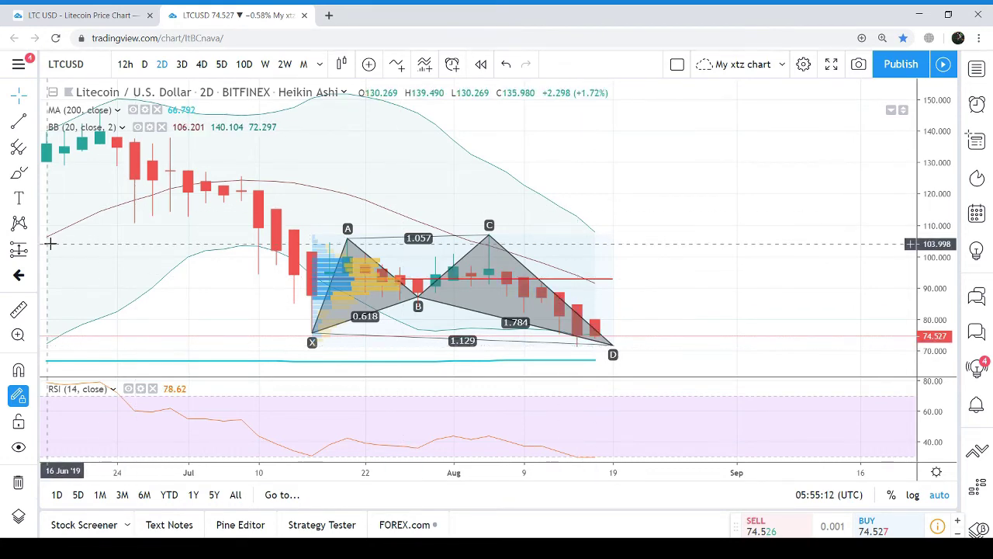
# Draw a Fib Retracement from point C (05 Aug high) to point D (19 Aug)
pyautogui.click(34, 149)
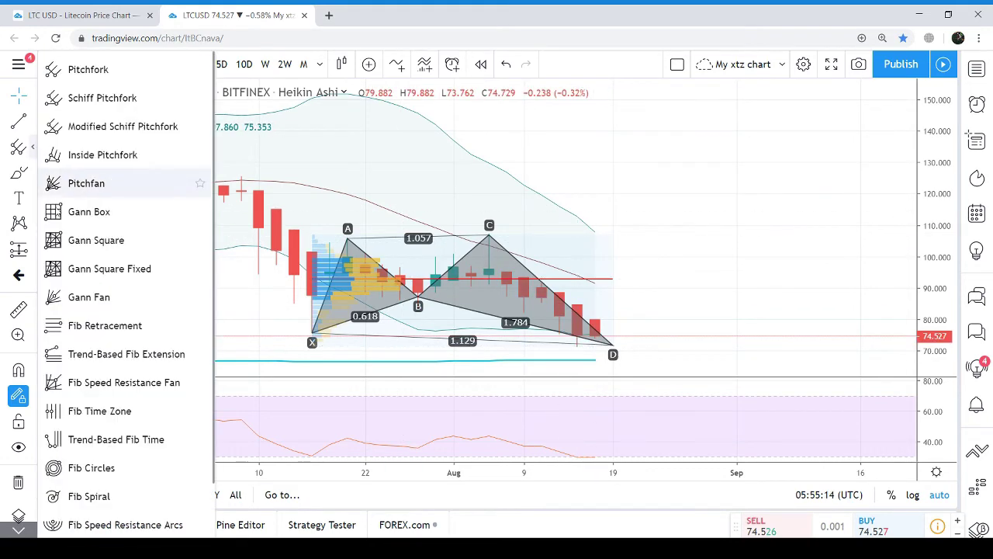
pyautogui.click(75, 325)
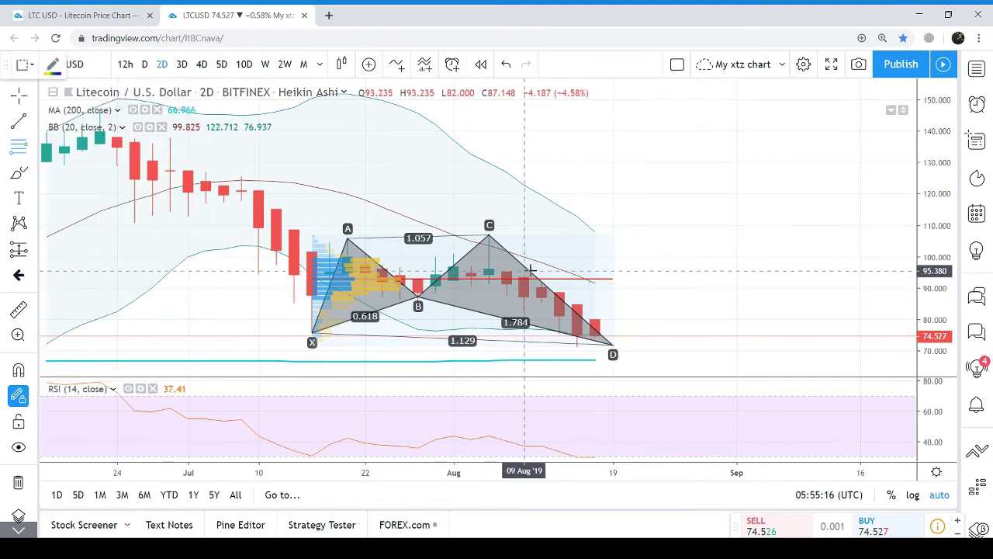
pyautogui.click(489, 235)
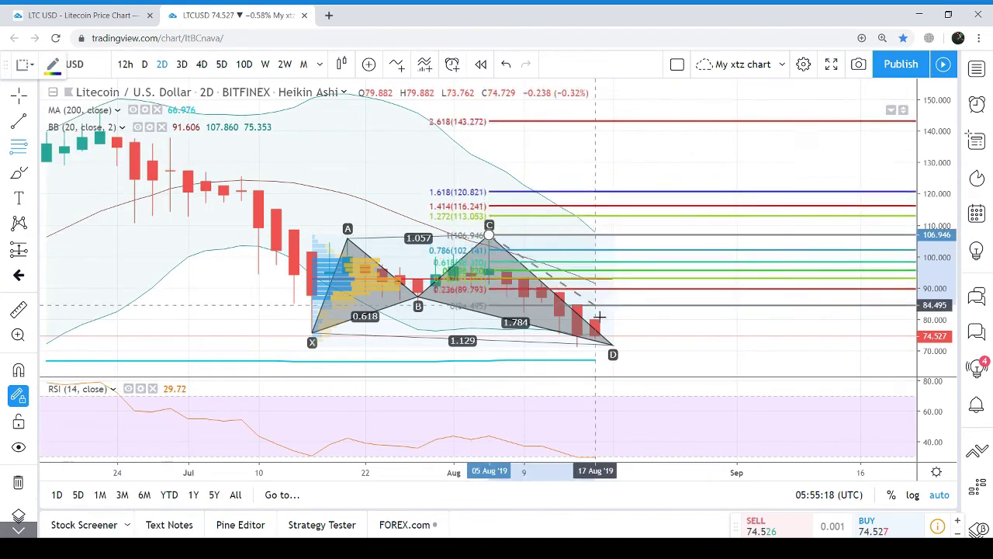
pyautogui.click(613, 345)
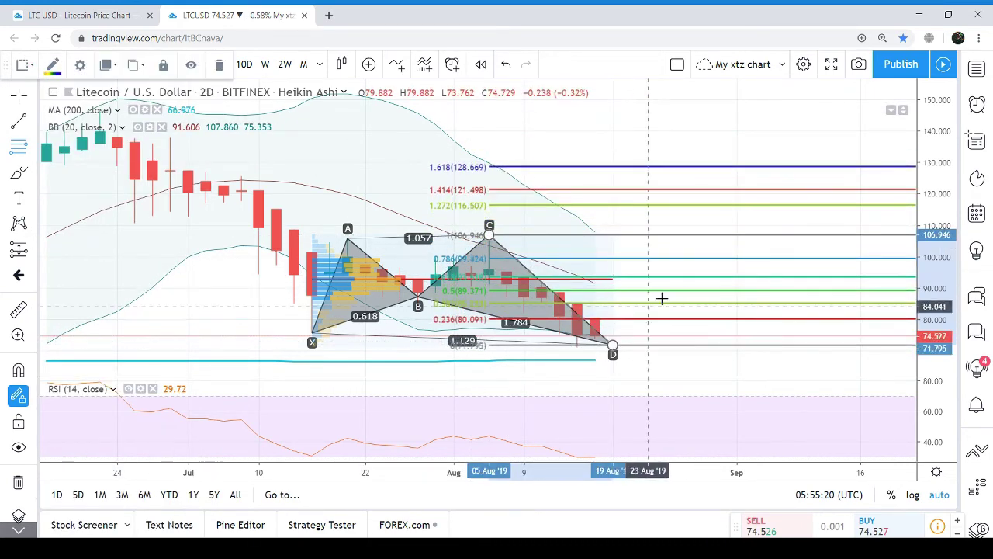
pyautogui.click(704, 261)
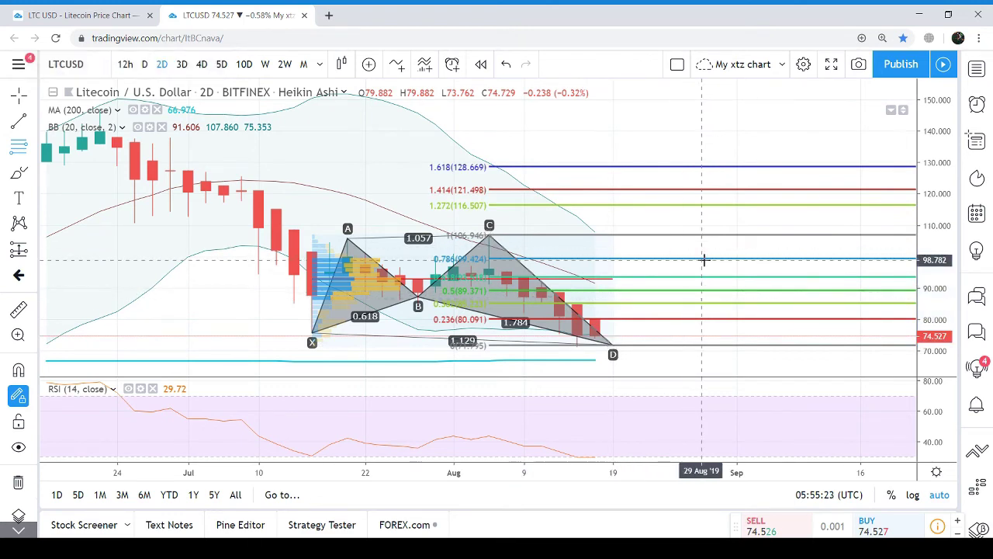
# Draw a green buy-zone rectangle from about 80.41 to 99.24, 25 Aug to 14 Sep
pyautogui.click(33, 177)
pyautogui.click(71, 200)
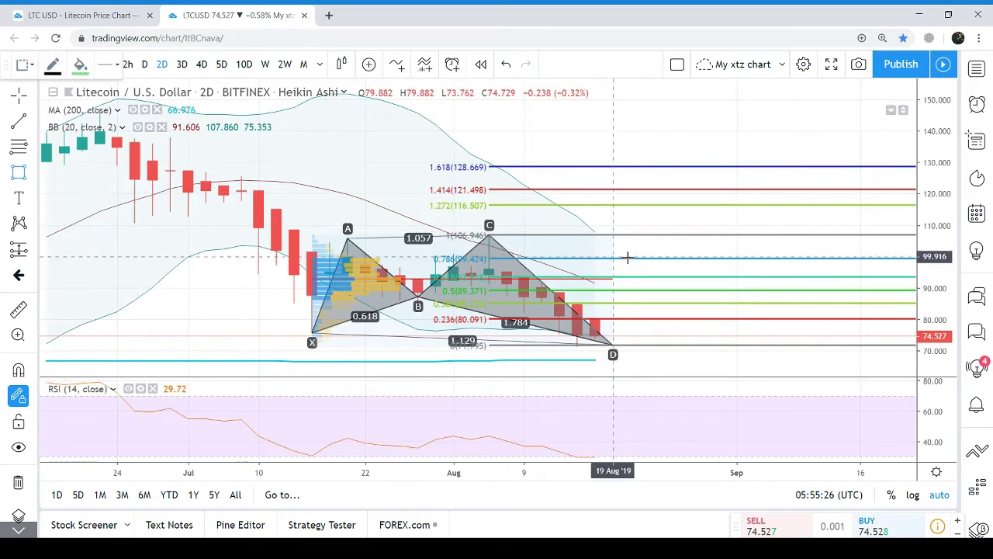
pyautogui.moveTo(665, 259)
pyautogui.mouseDown()
pyautogui.moveTo(731, 304)
pyautogui.moveTo(842, 318)
pyautogui.mouseUp()
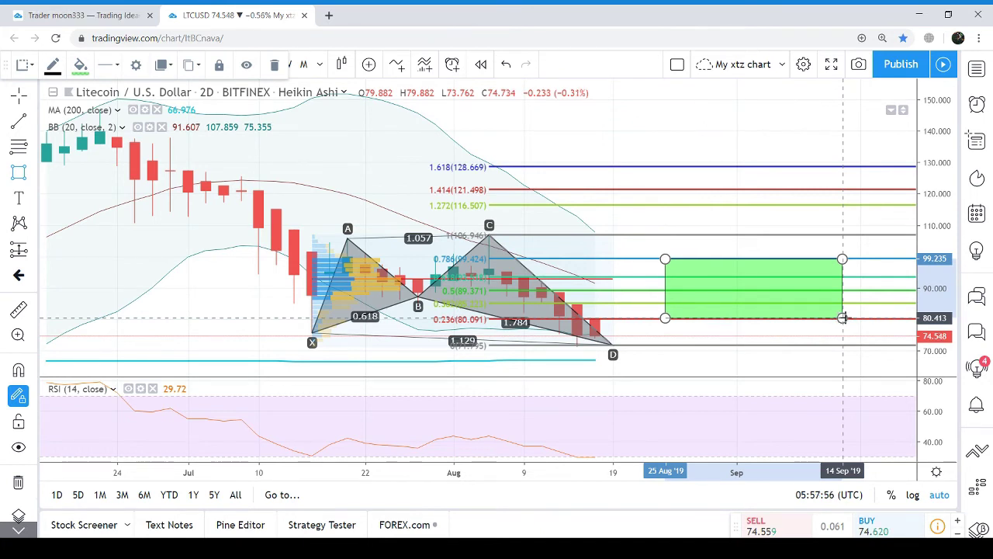
# Open the 'LTCUSD formed bullish shark' idea from the profile and read through its description
pyautogui.click(77, 11)
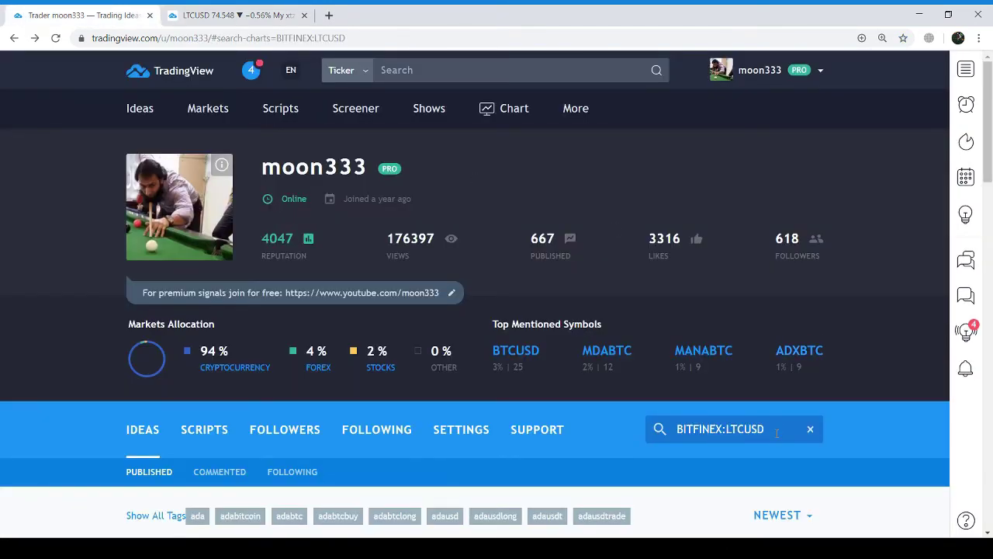
pyautogui.click(777, 433)
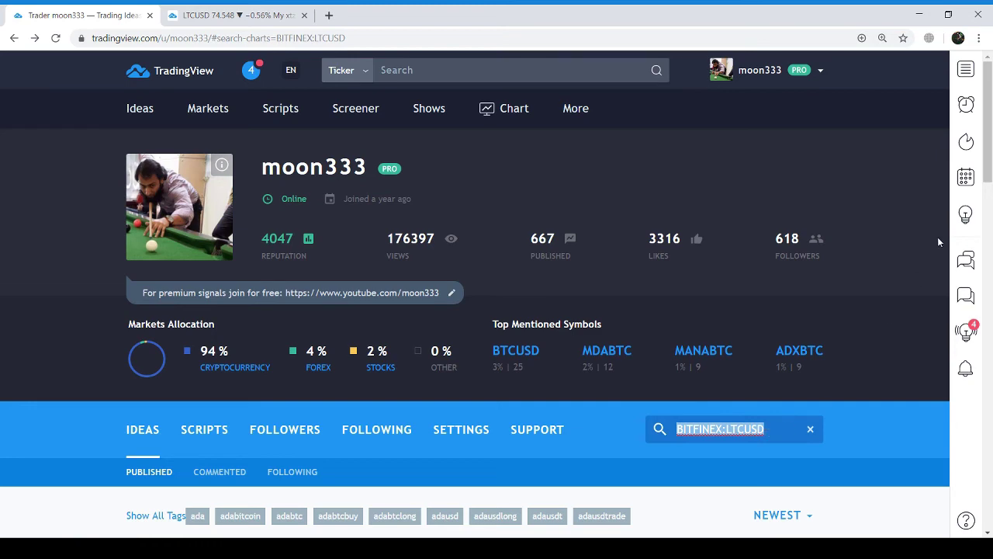
pyautogui.scroll(-4, 938, 242)
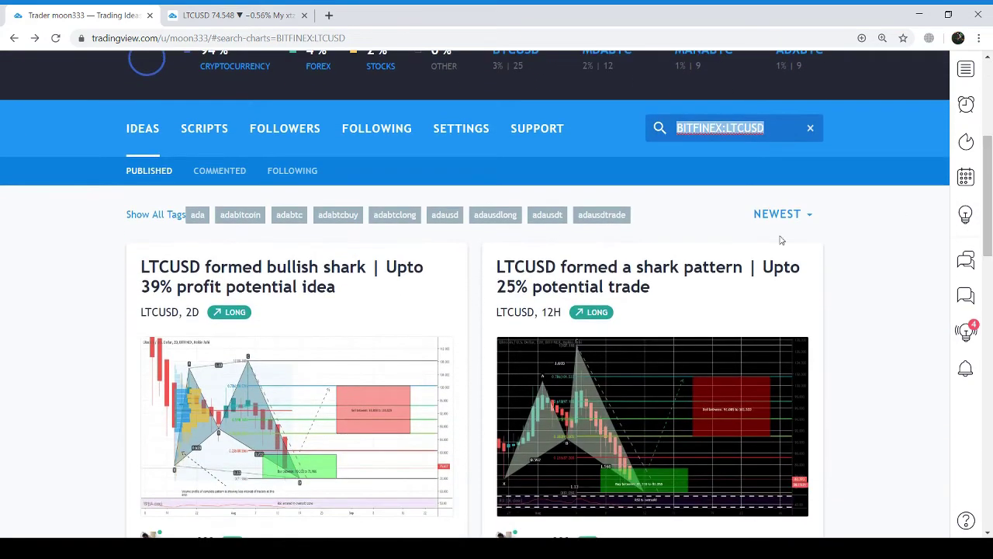
pyautogui.click(358, 374)
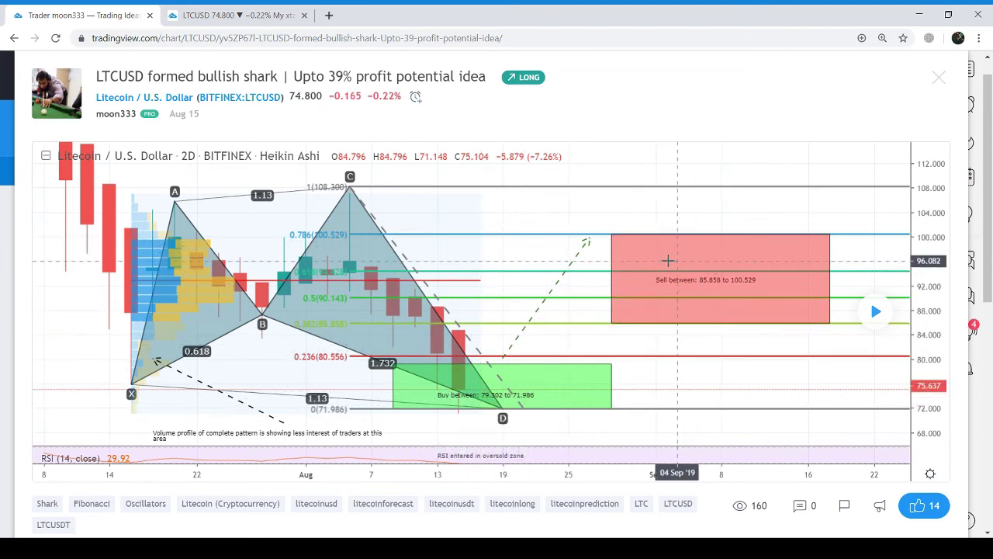
pyautogui.moveTo(991, 153); pyautogui.dragTo(992, 319)
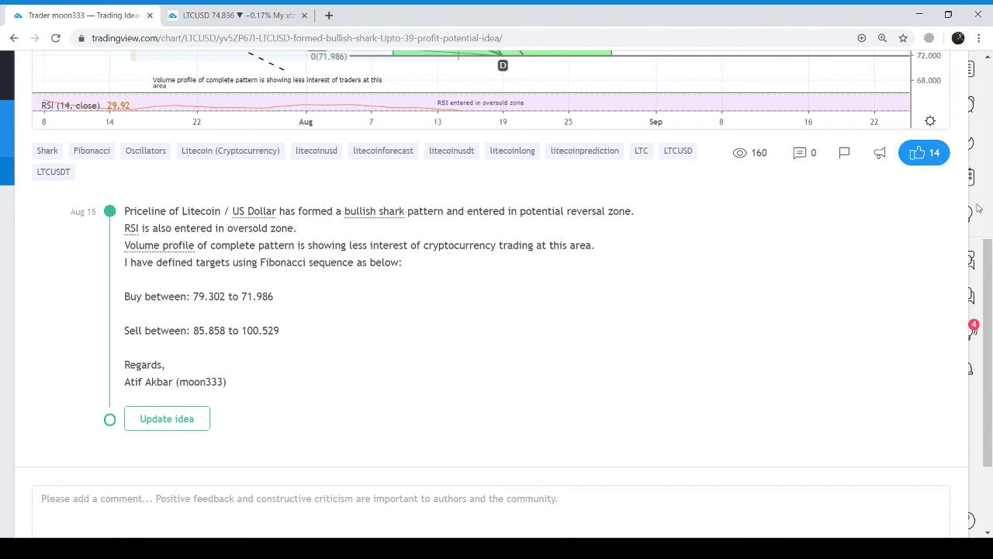
pyautogui.scroll(5, 991, 186)
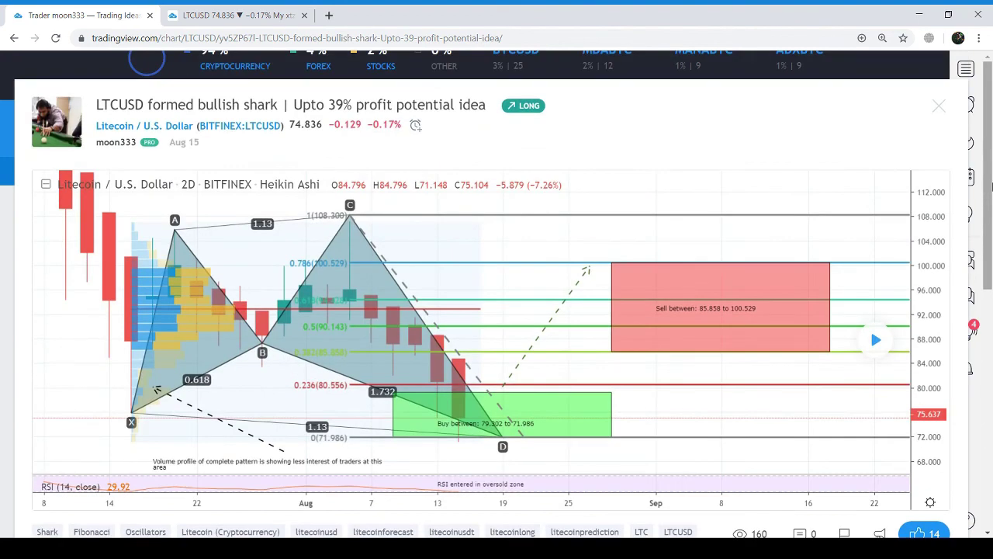